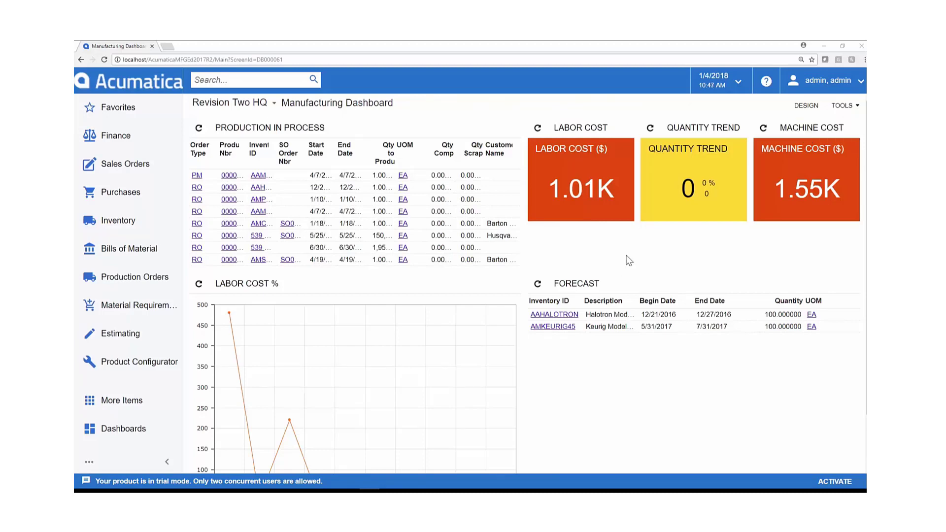
# - Review the available production order transactions, processes, inquiries and reports
pyautogui.click(150, 290)
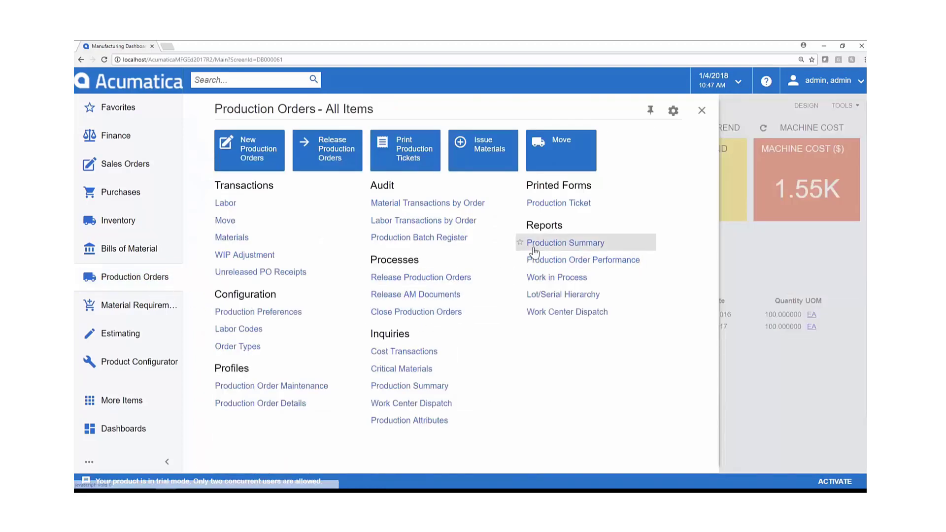
pyautogui.click(539, 278)
pyautogui.click(252, 130)
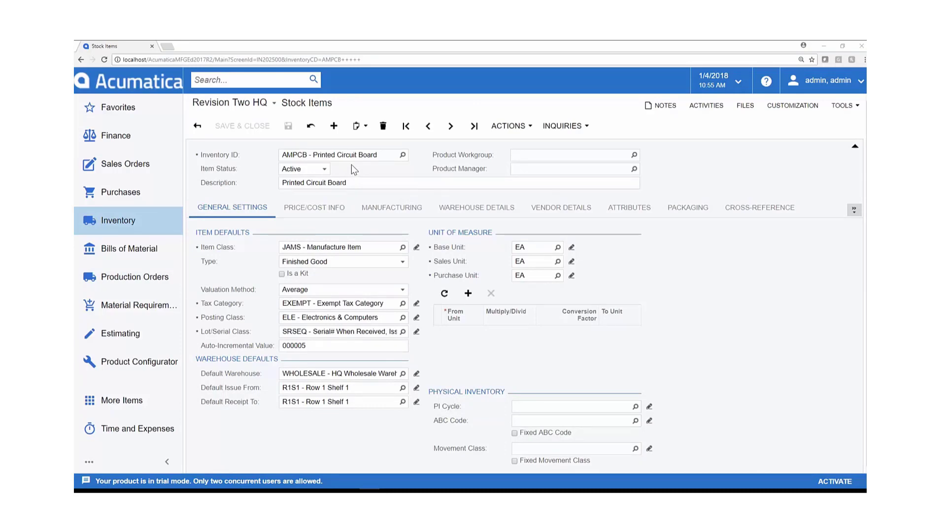
# - Review the Printed Circuit Board stock item's type options and its manufacturing and replenishment settings
pyautogui.click(364, 261)
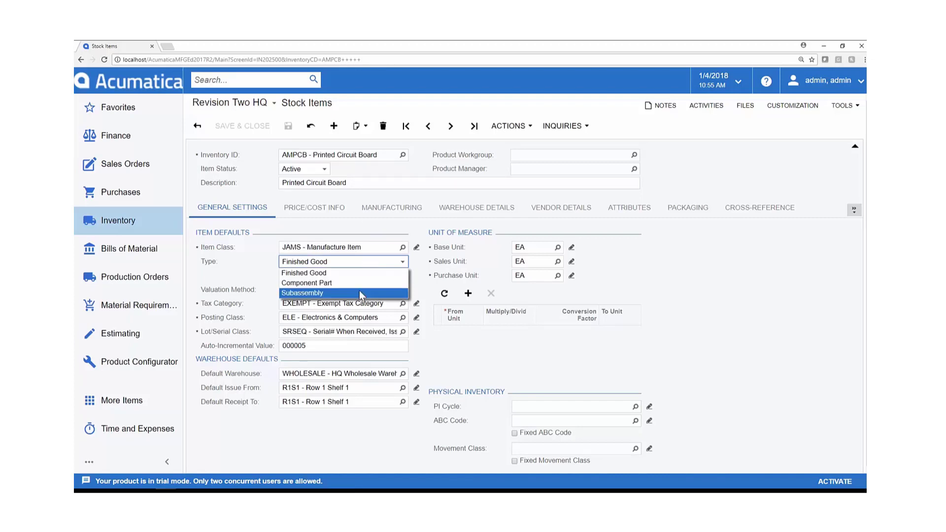
pyautogui.click(424, 262)
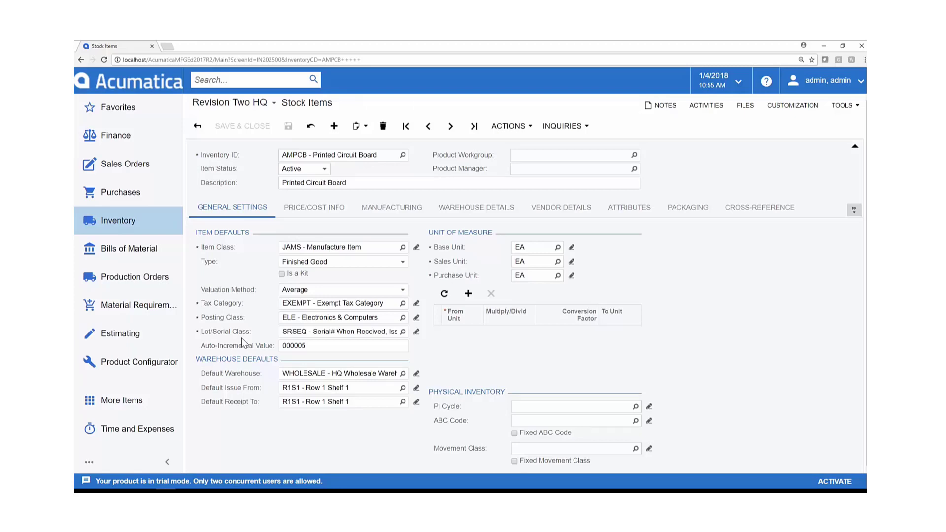
pyautogui.click(383, 211)
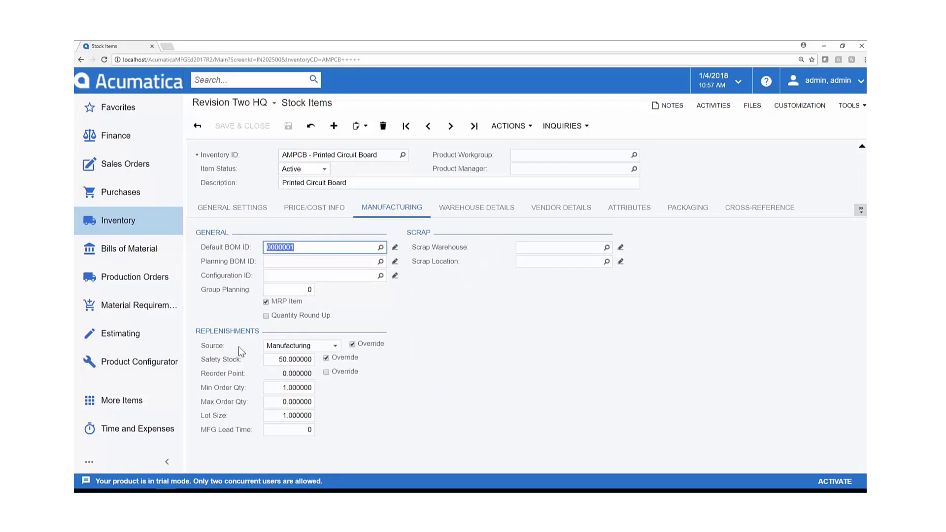
pyautogui.click(327, 358)
pyautogui.click(326, 391)
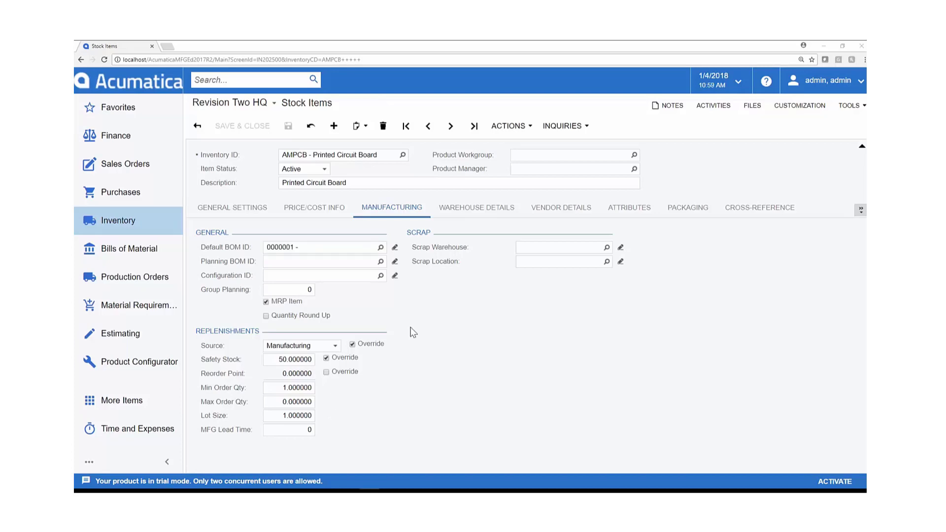
# - Open the stock item's default bill of material and enable Backflush Labor for operations 0010 and 0020
pyautogui.click(395, 249)
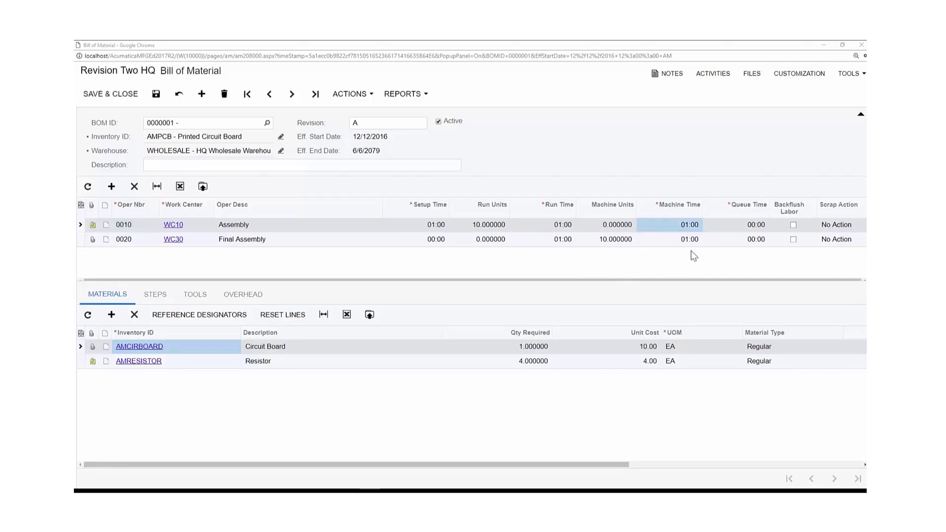
pyautogui.click(794, 240)
pyautogui.click(794, 225)
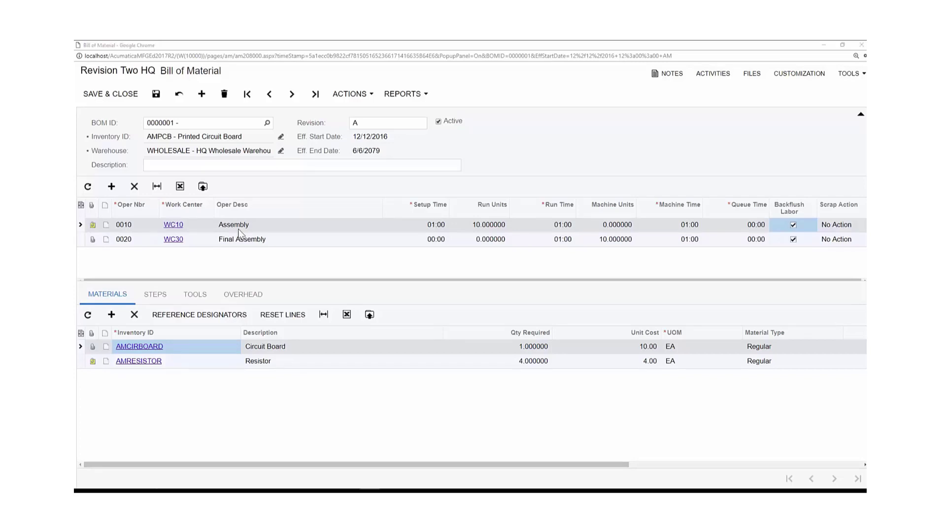
# - Open work center WC10 from the Assembly operation and review its shift details and backflush options
pyautogui.click(176, 224)
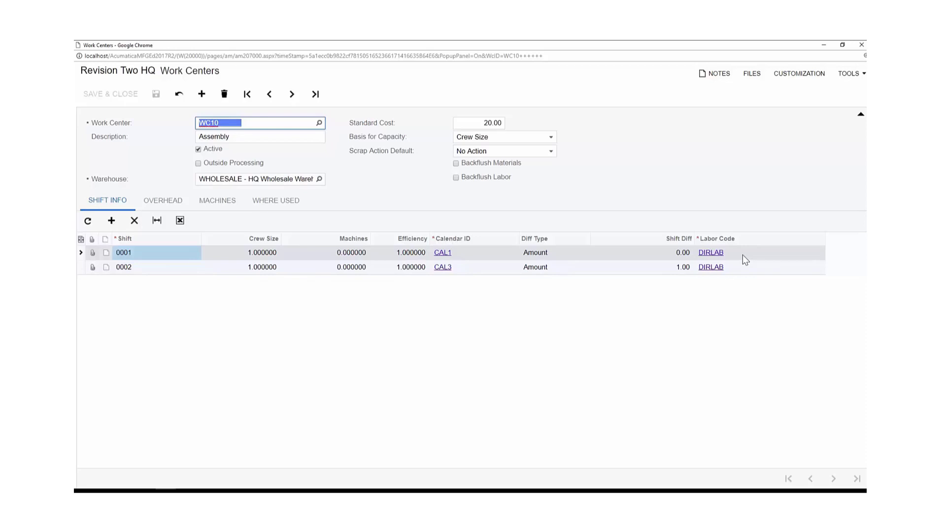
pyautogui.click(216, 208)
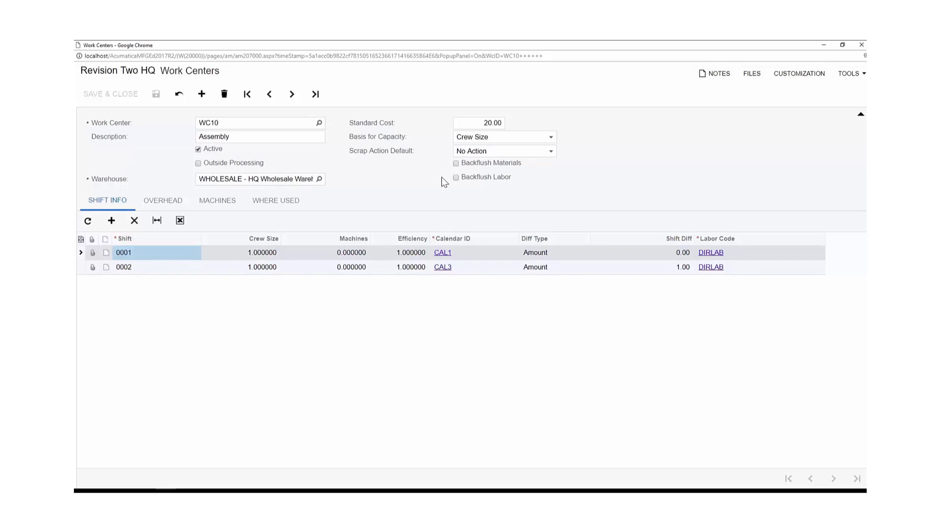
pyautogui.click(456, 164)
pyautogui.click(455, 178)
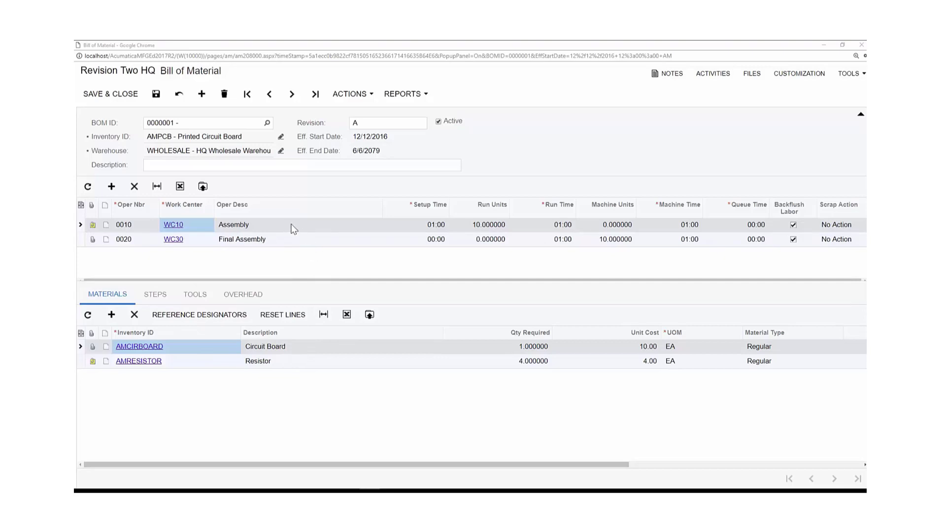
# - Review the Assembly operation's work steps, step attachments and administrative overhead in the bill of material
pyautogui.click(157, 297)
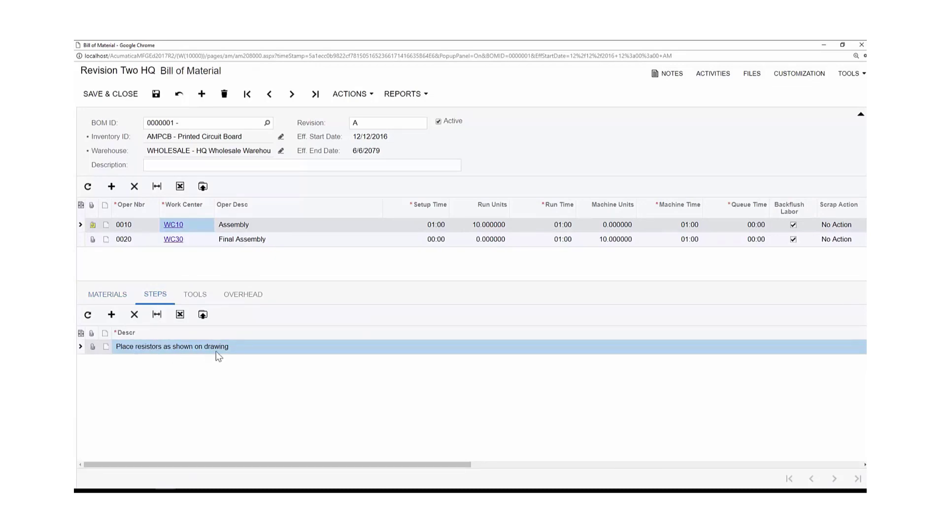
pyautogui.click(93, 346)
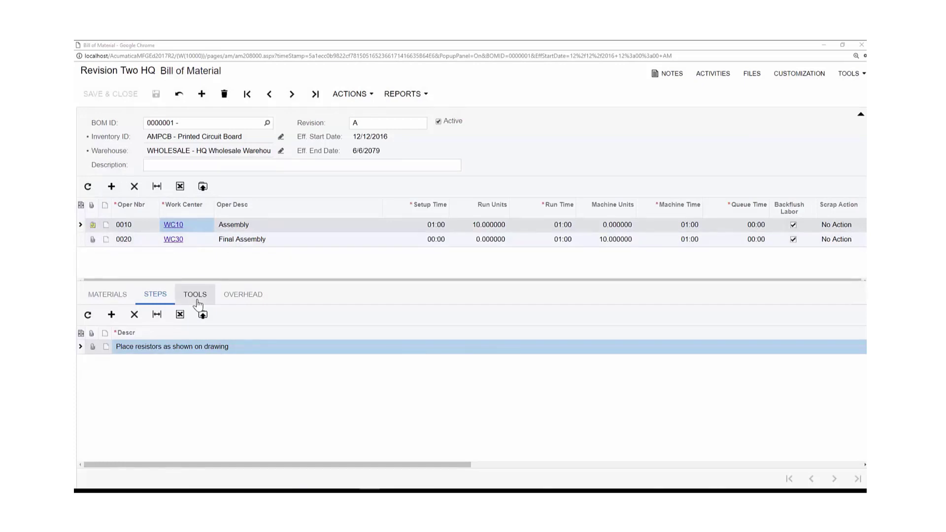
pyautogui.click(237, 302)
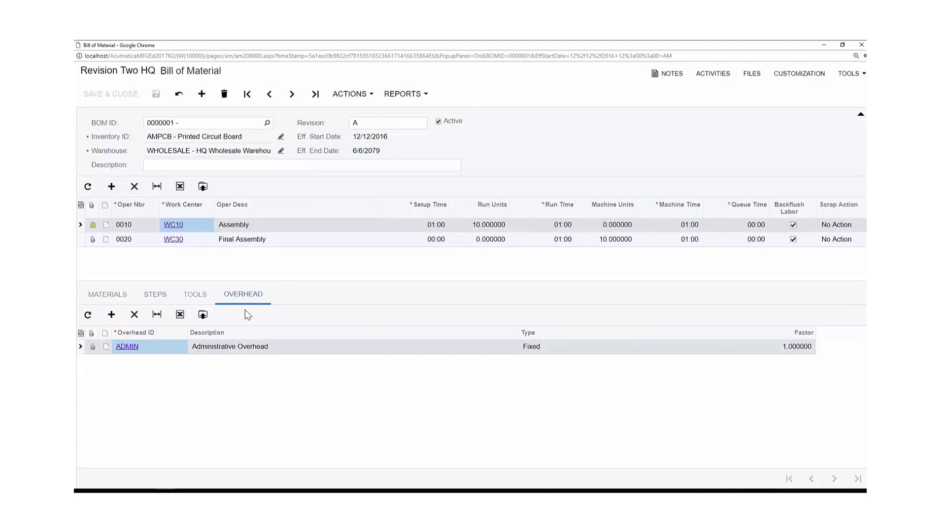
pyautogui.click(129, 347)
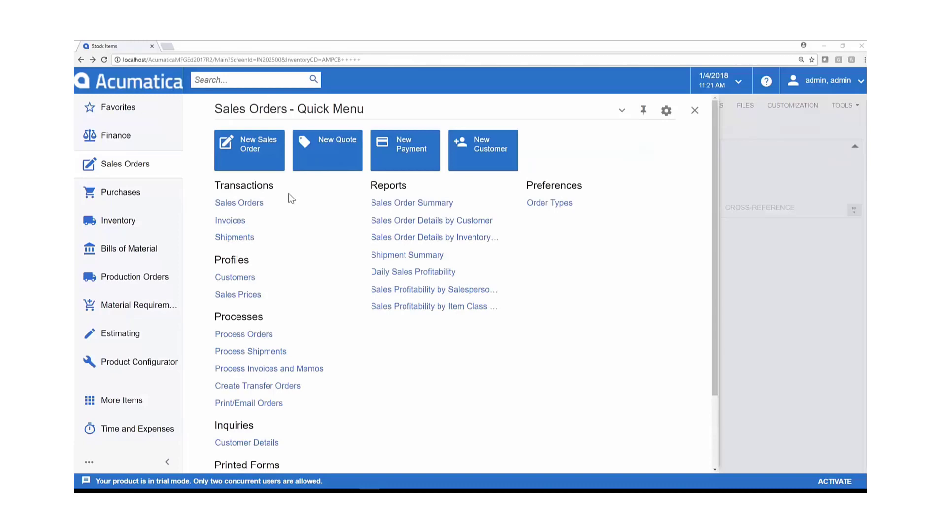
# - Create a new sales order for the customer USA Bartending School
pyautogui.click(253, 159)
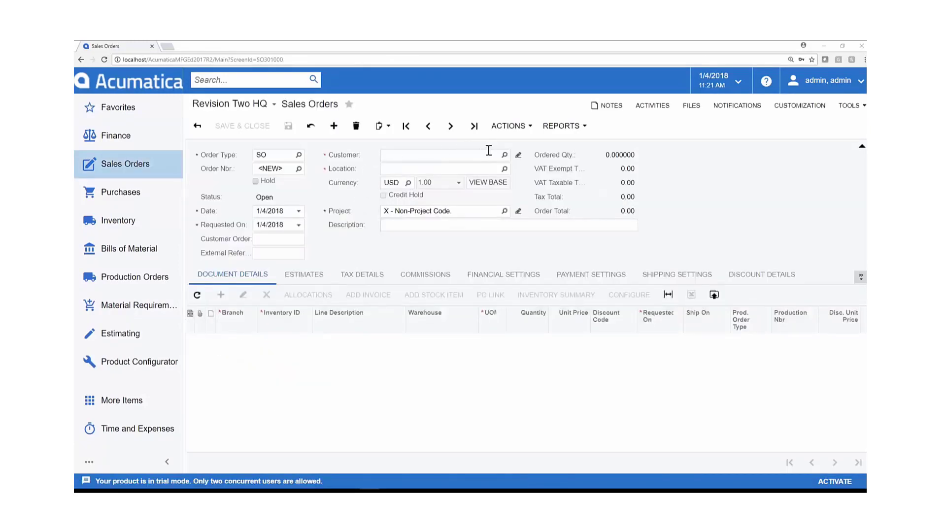
pyautogui.click(505, 155)
pyautogui.doubleClick(418, 227)
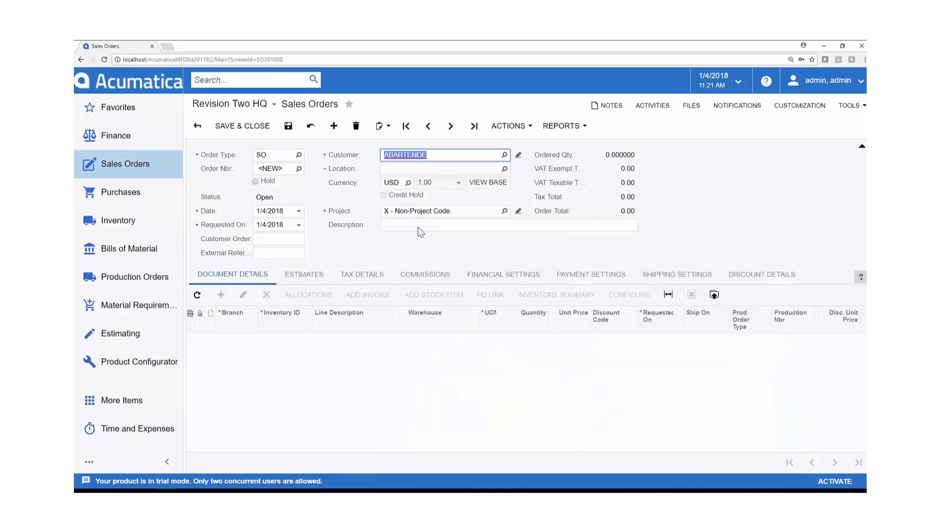
# - Add a line for item AMPCB, Printed Circuit Board, with a quantity of 5 and save the sales order
pyautogui.click(221, 295)
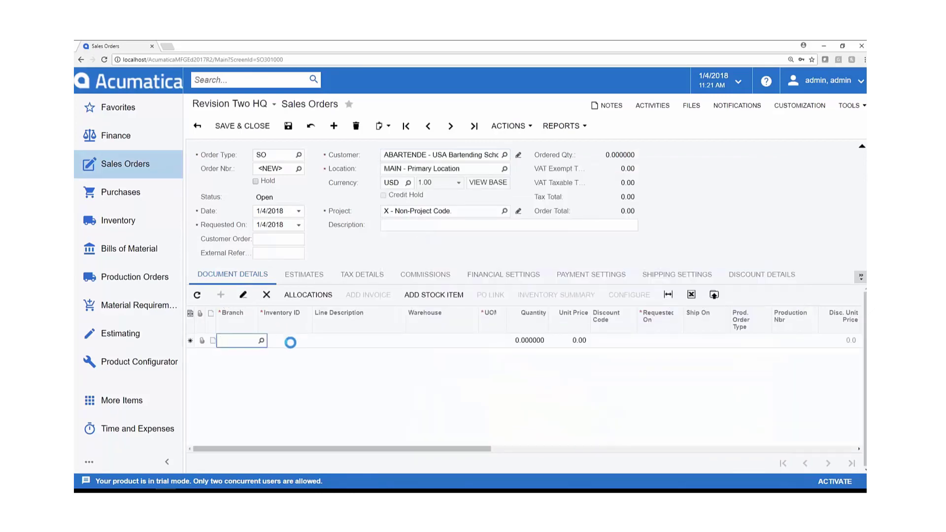
pyautogui.click(310, 343)
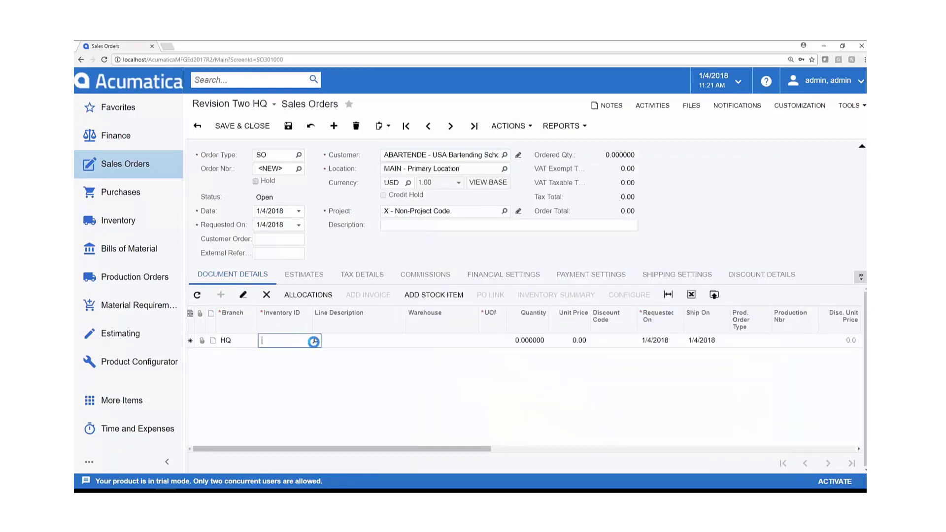
pyautogui.click(315, 340)
pyautogui.write('printed')
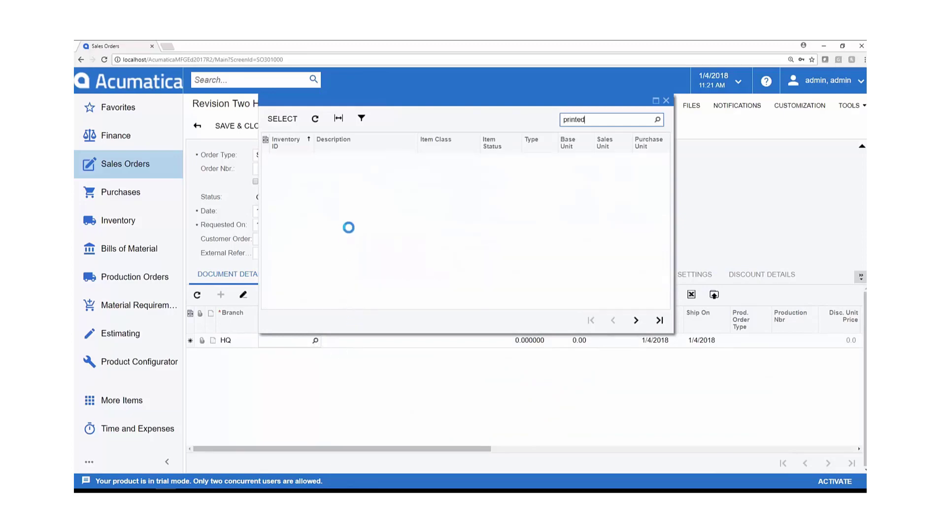
pyautogui.doubleClick(349, 160)
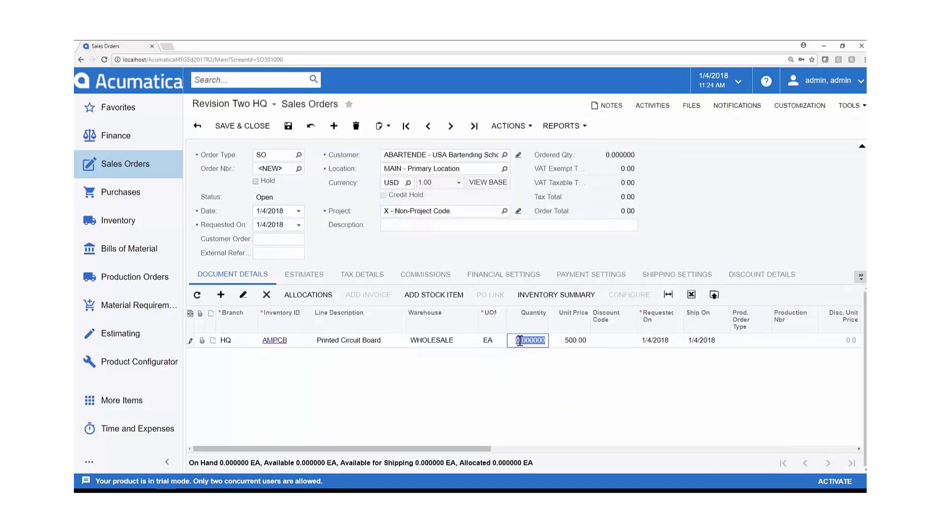
pyautogui.write('5.')
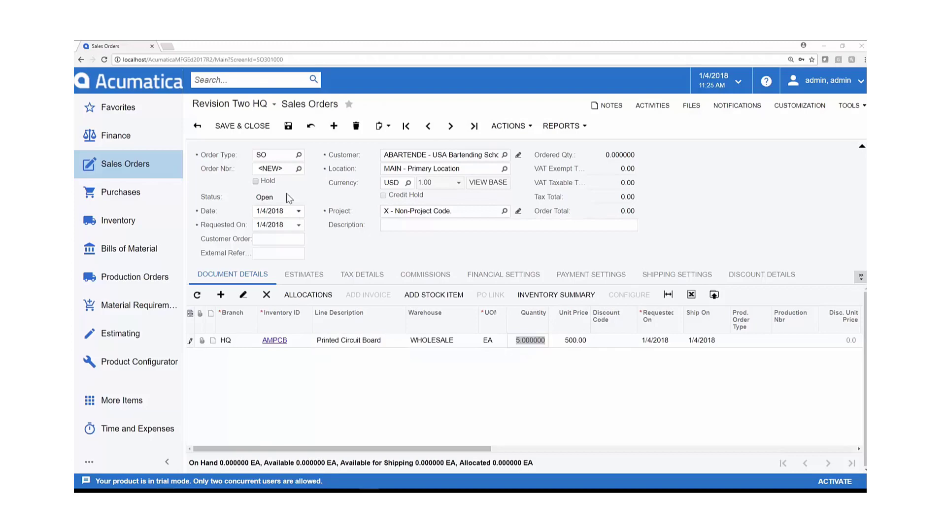
pyautogui.click(288, 126)
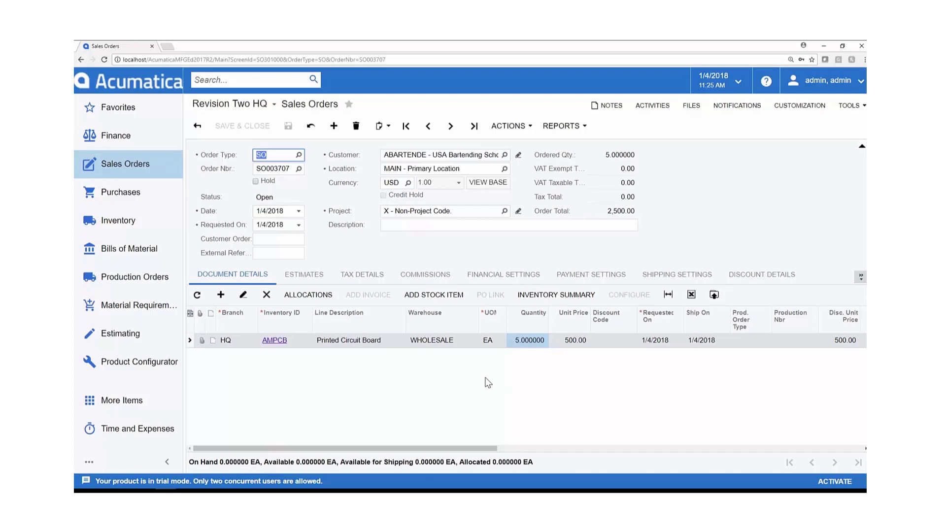
# - Create a production order for the AMPCB line from the sales order
pyautogui.click(508, 126)
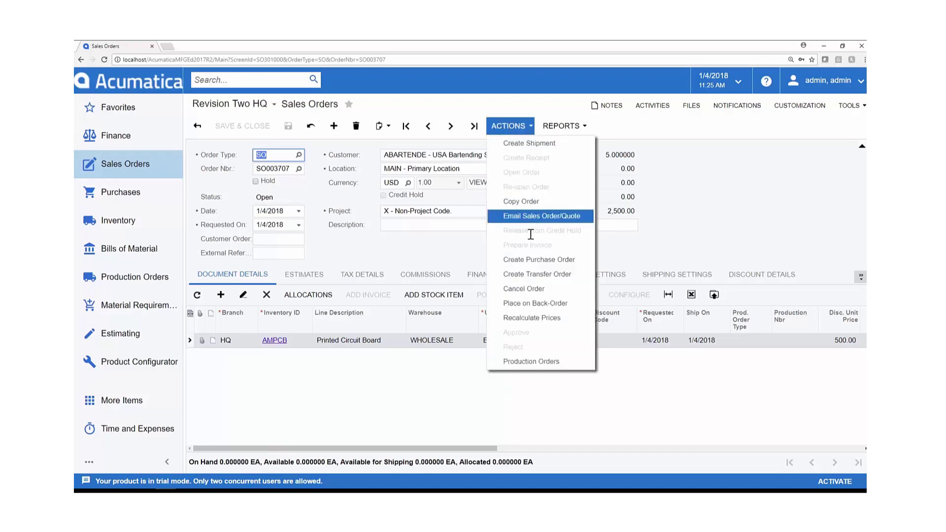
pyautogui.click(565, 362)
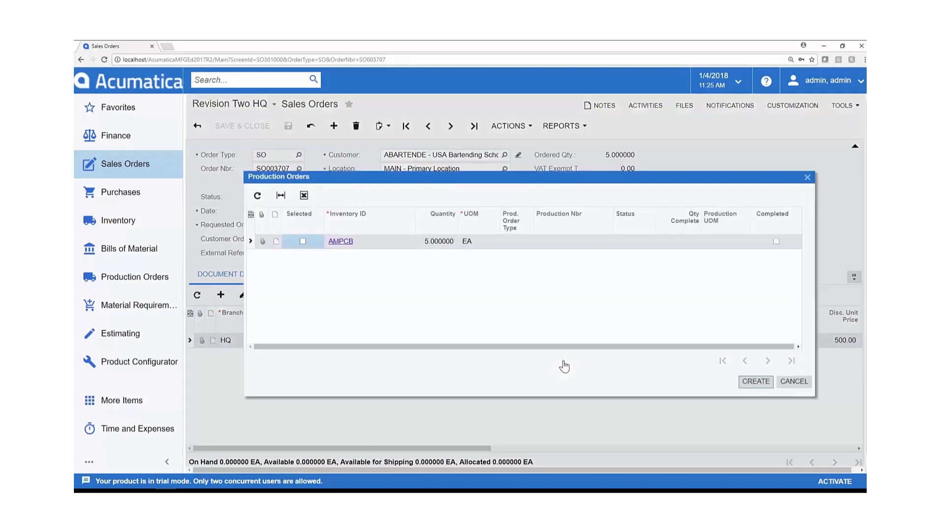
pyautogui.click(303, 241)
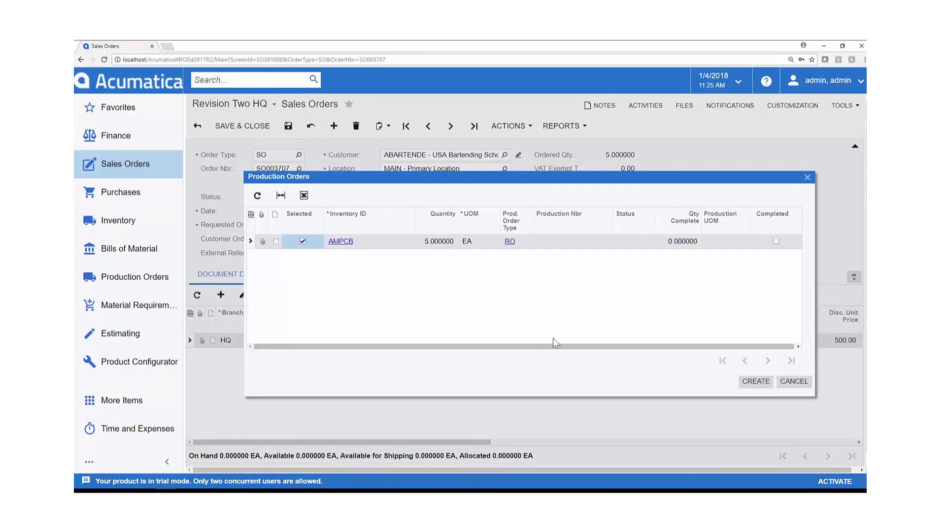
pyautogui.click(753, 383)
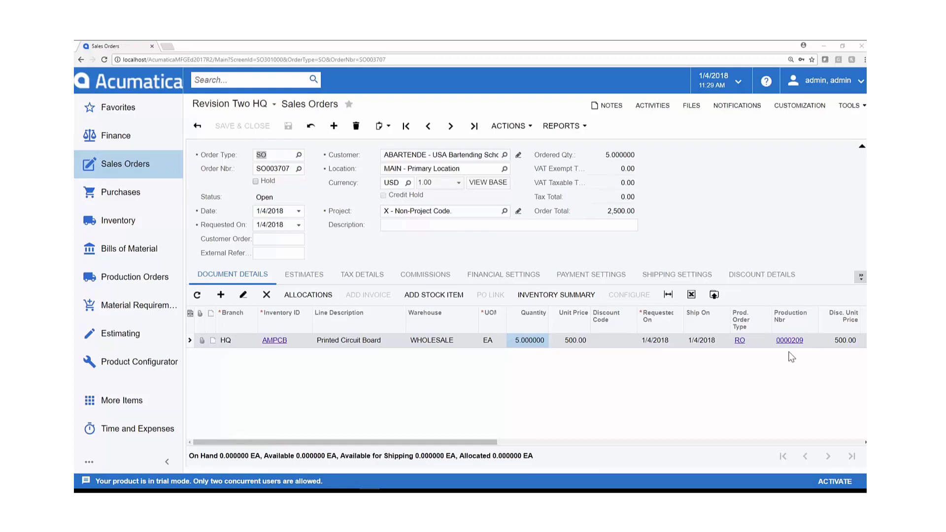
# - Open the linked production order and review its general settings, references, event history and cost totals
pyautogui.click(789, 340)
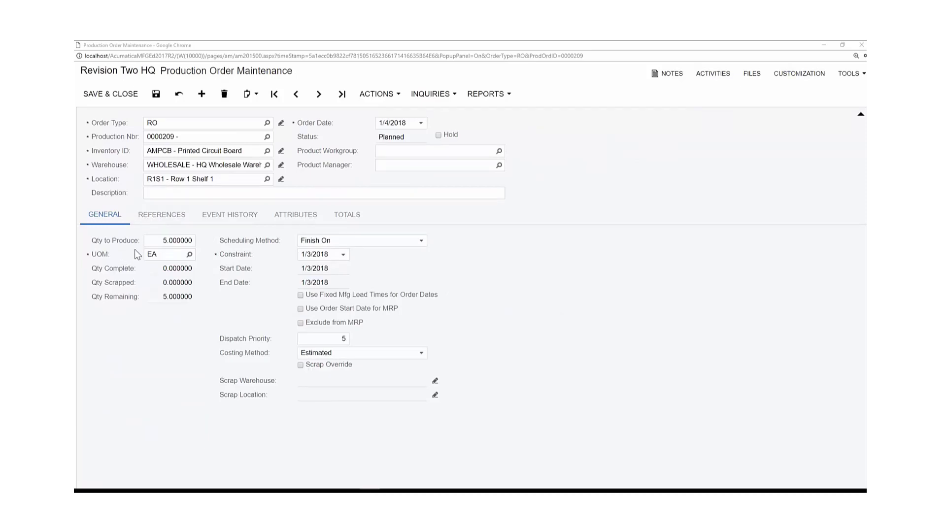
pyautogui.click(161, 224)
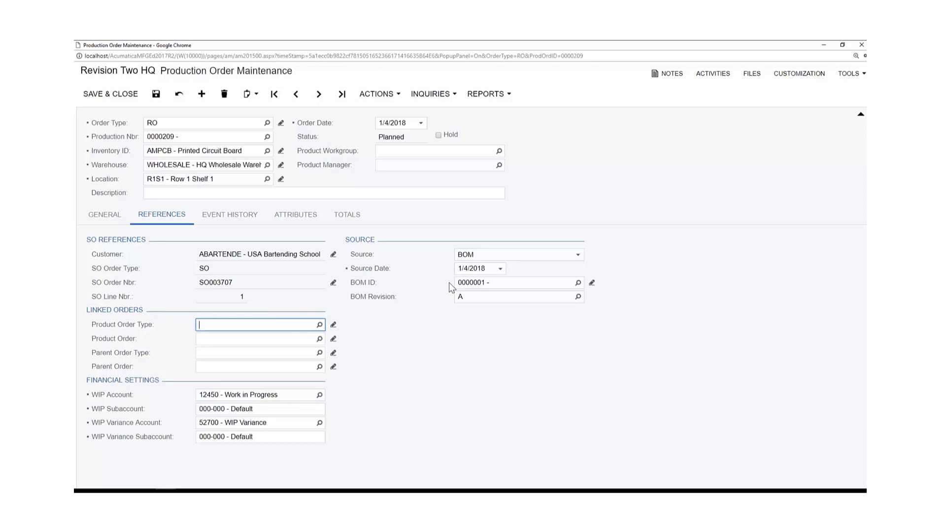
pyautogui.click(228, 216)
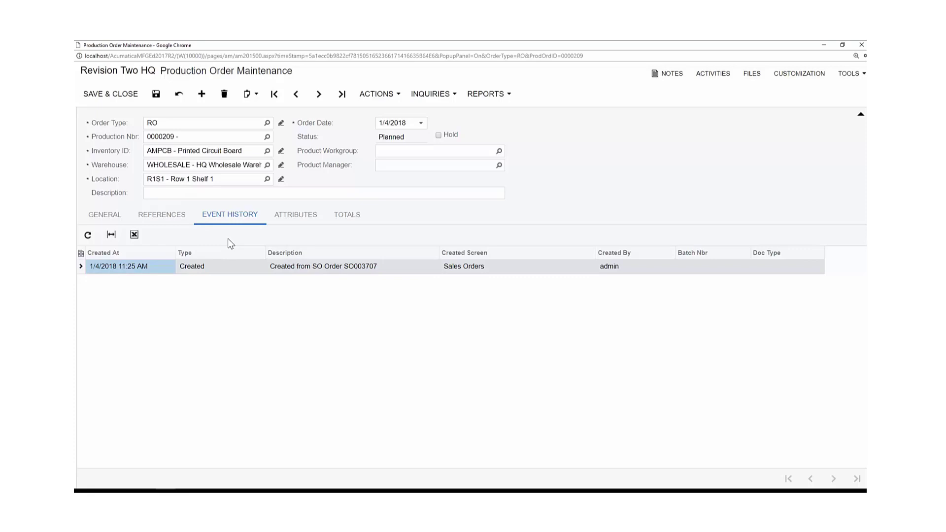
pyautogui.click(340, 220)
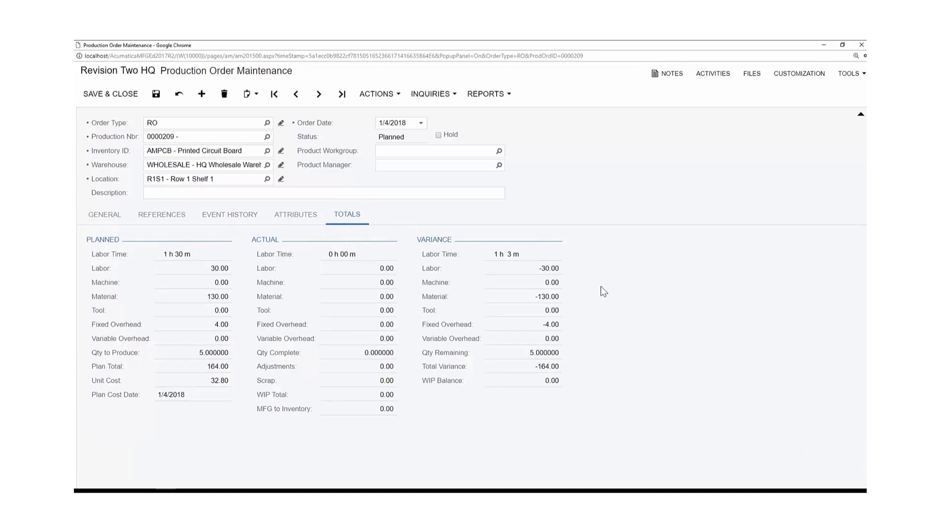
# - Release the production order and open its related inquiry
pyautogui.click(379, 94)
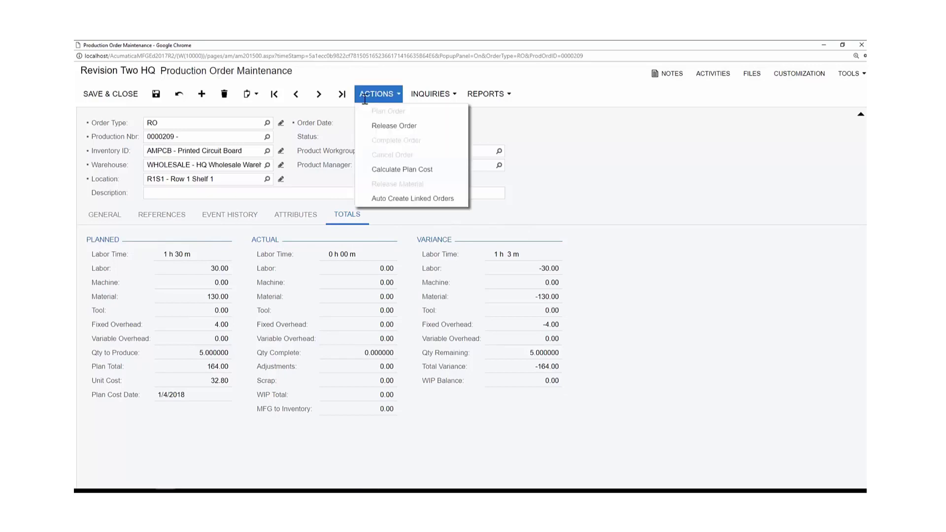
pyautogui.click(374, 125)
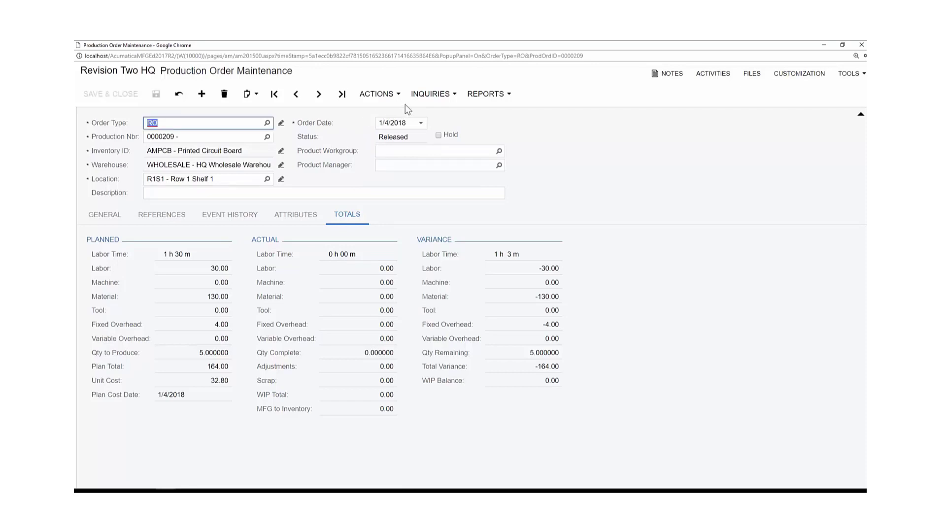
pyautogui.click(430, 93)
pyautogui.click(424, 112)
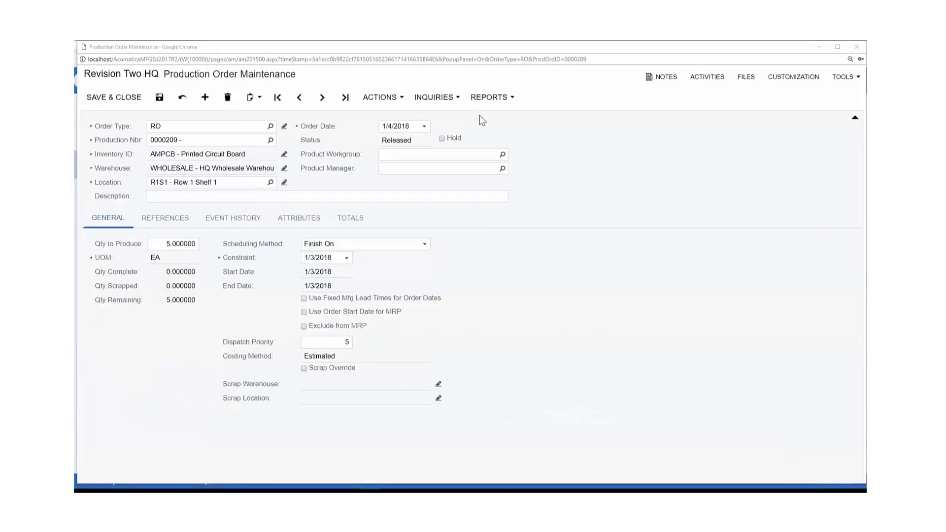
# - Run the Production Ticket report for the AMPCB production order and highlight the instruction under the Assembly operation's steps
pyautogui.click(487, 97)
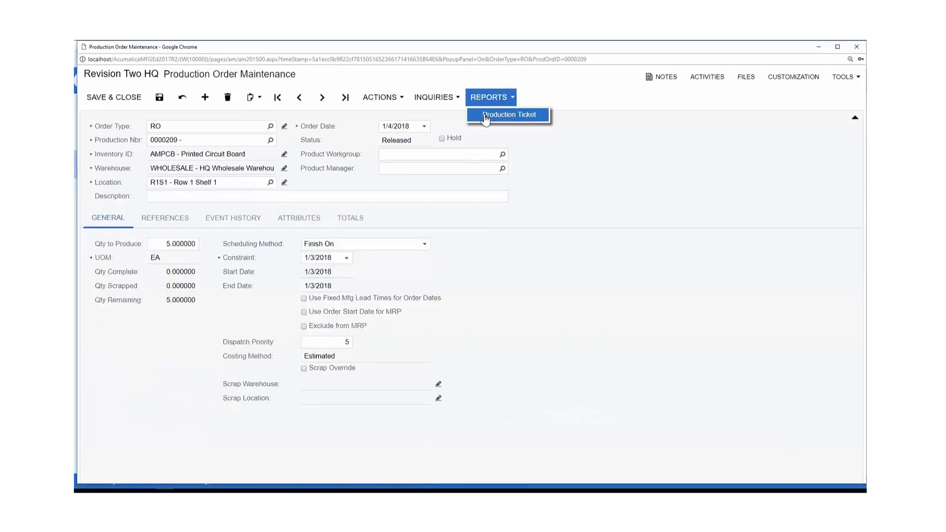
pyautogui.click(485, 116)
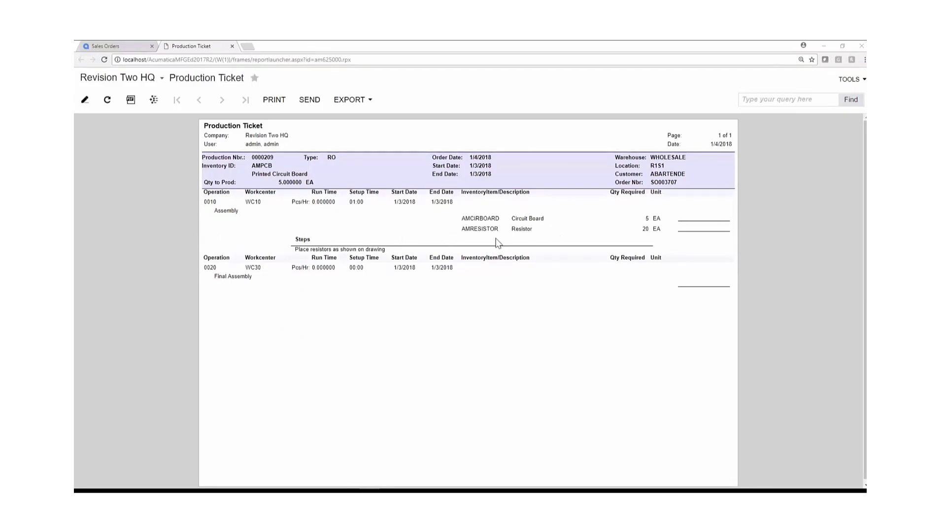
pyautogui.moveTo(295, 250); pyautogui.dragTo(391, 250)
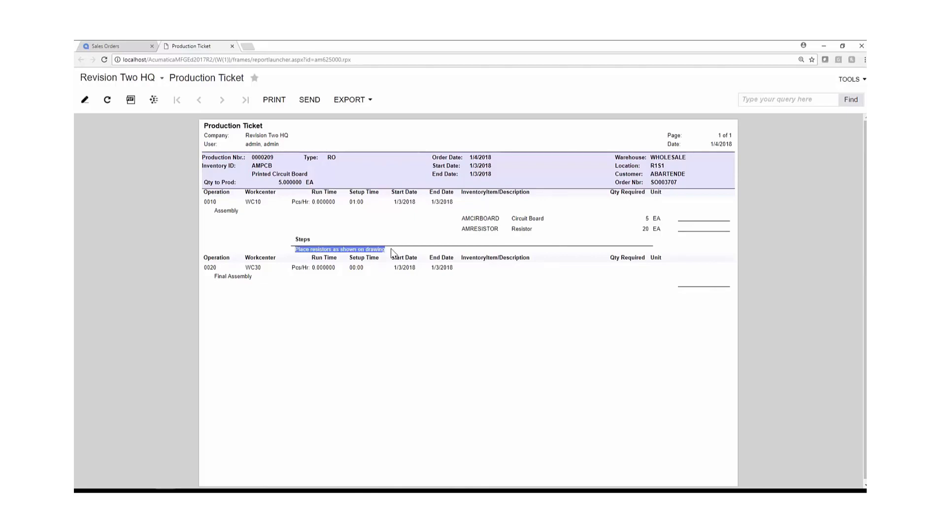
# - Start a production Move transaction with a line for the AMPCB production order at operation 0020, Final Assembly
pyautogui.click(152, 221)
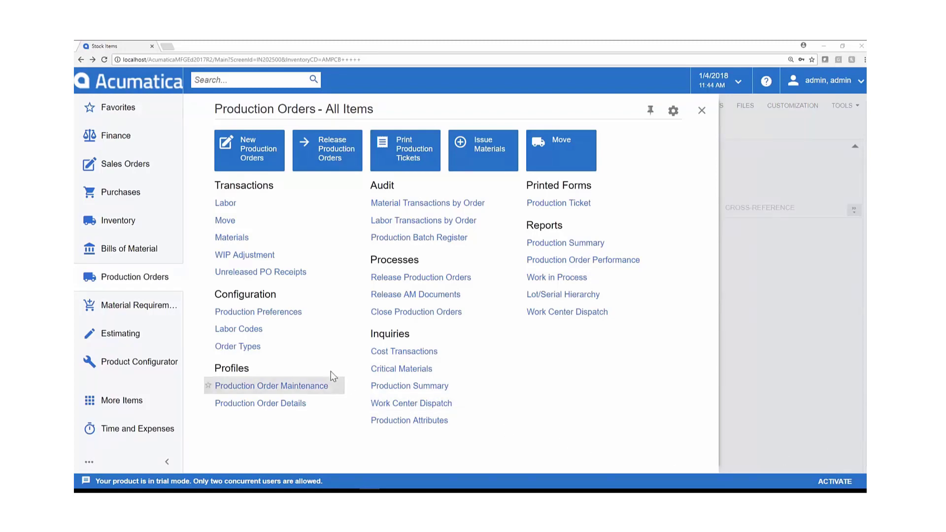
pyautogui.click(236, 226)
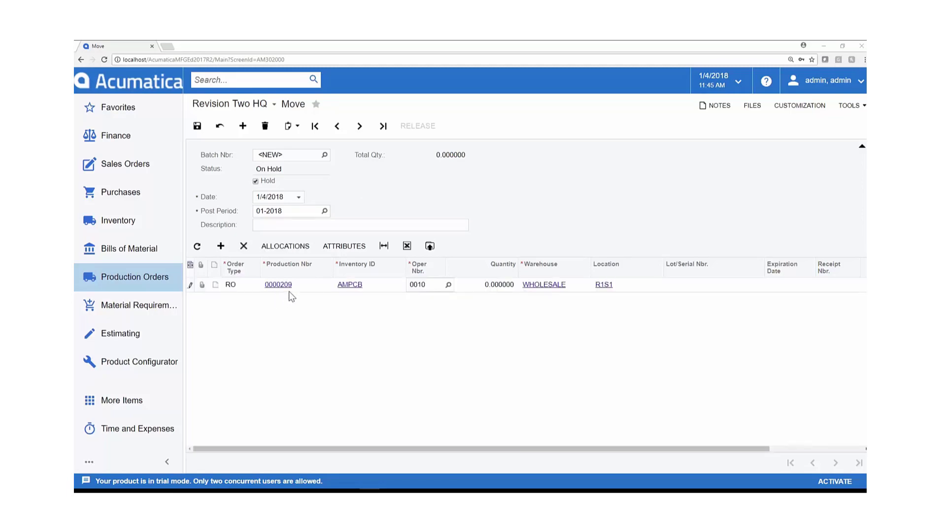
pyautogui.click(448, 285)
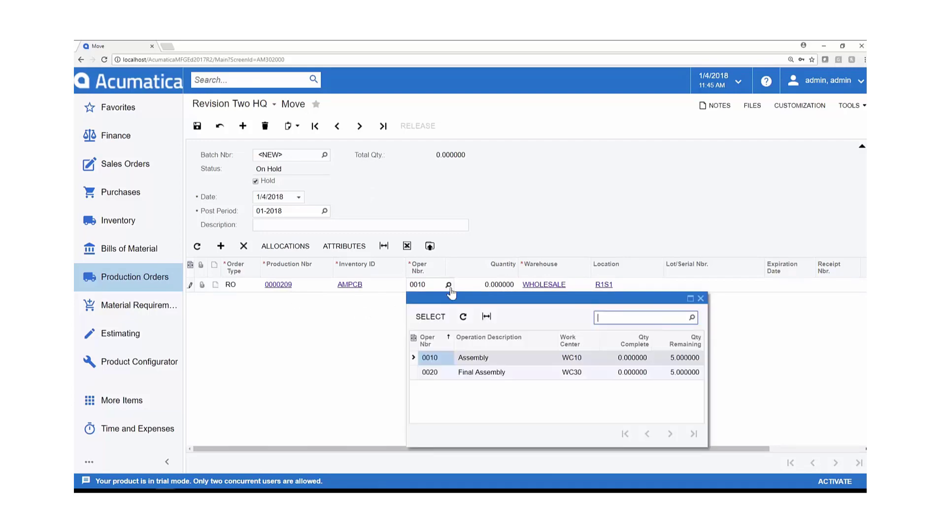
pyautogui.doubleClick(436, 376)
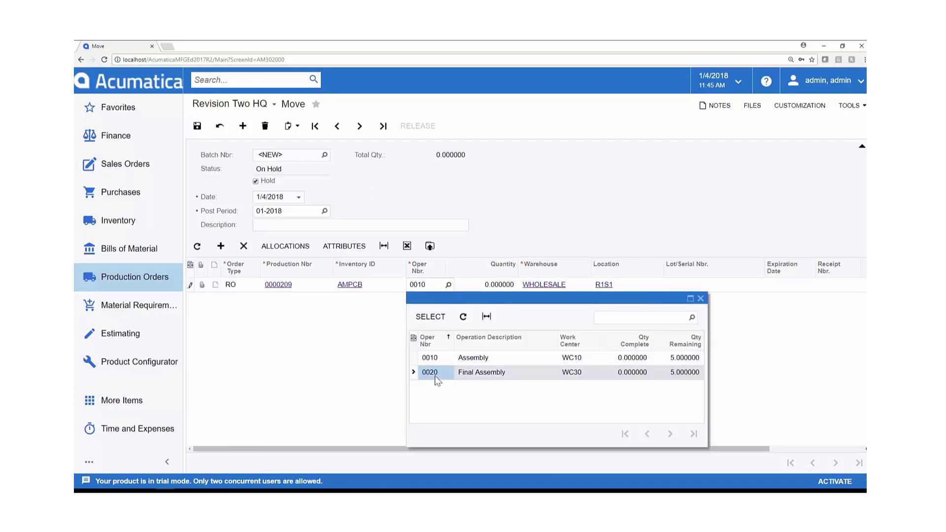
# - Set the move line's quantity to 5, then take the batch off hold and release it
pyautogui.click(477, 285)
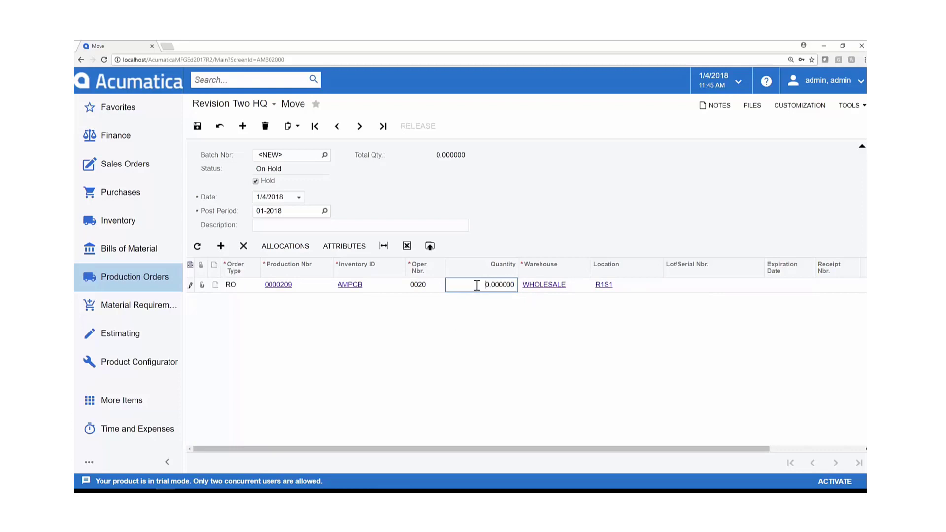
pyautogui.press('Delete')
pyautogui.write('5')
pyautogui.click(256, 181)
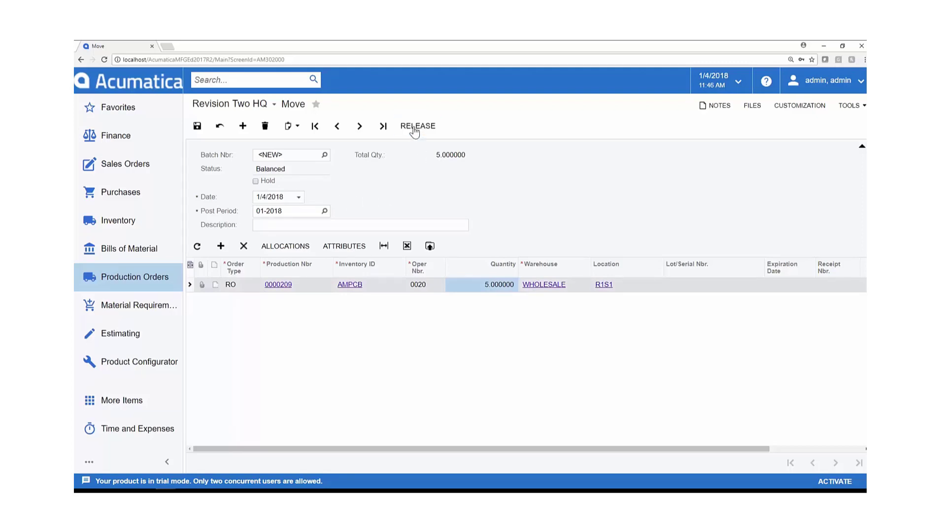
pyautogui.click(418, 126)
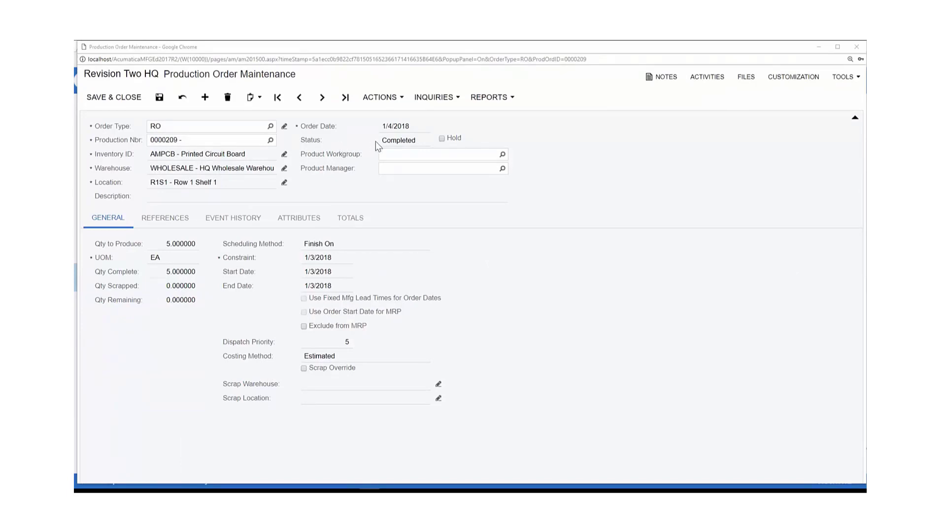
# - Review the AMPCB production order's event history and cost totals, and open its related inquiry
pyautogui.click(236, 218)
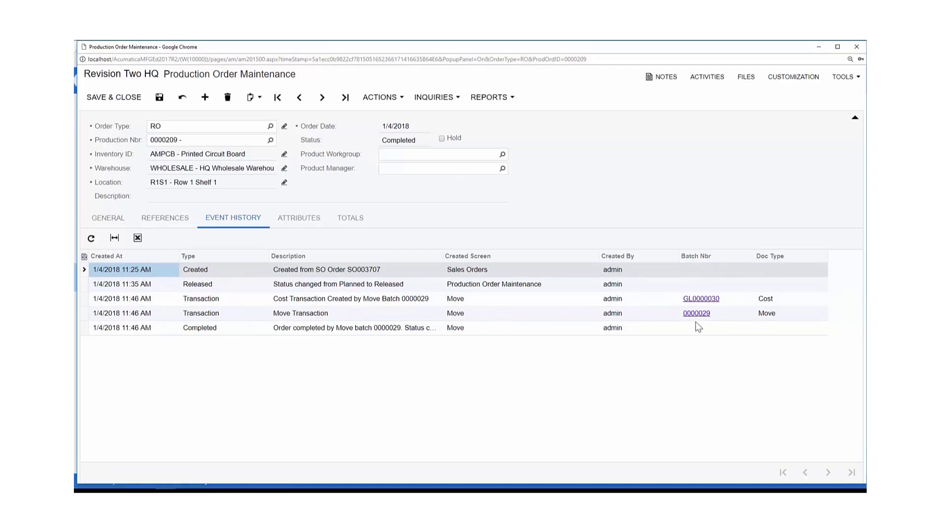
pyautogui.click(347, 223)
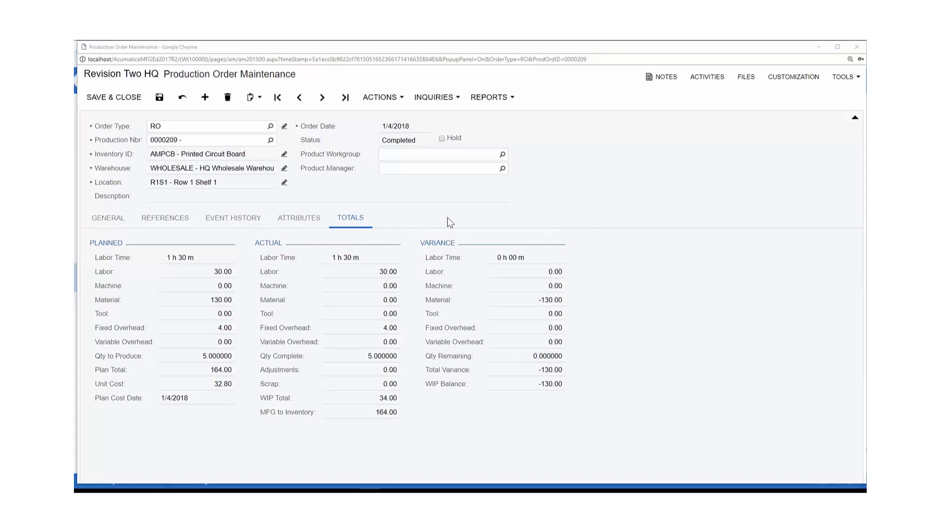
pyautogui.click(432, 98)
pyautogui.click(432, 114)
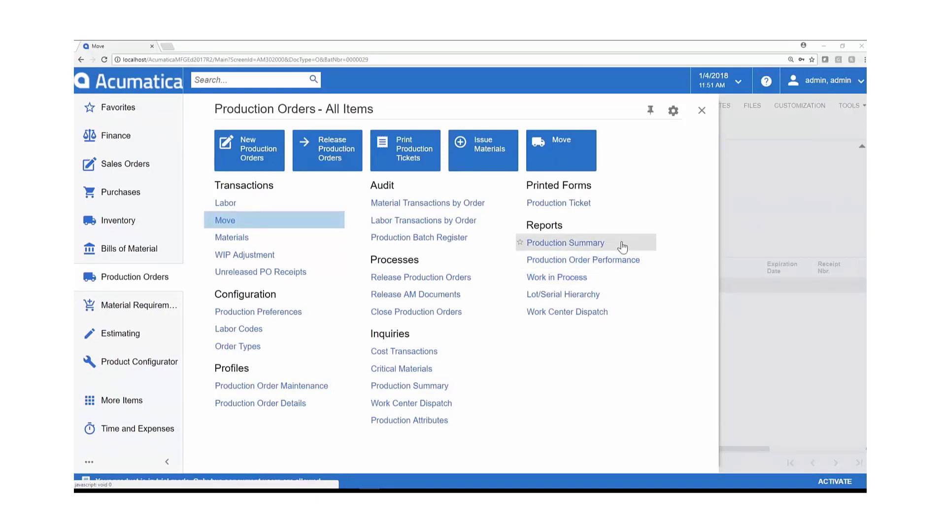
# - Run the Work Center Dispatch report for work center 161
pyautogui.click(625, 321)
pyautogui.click(398, 207)
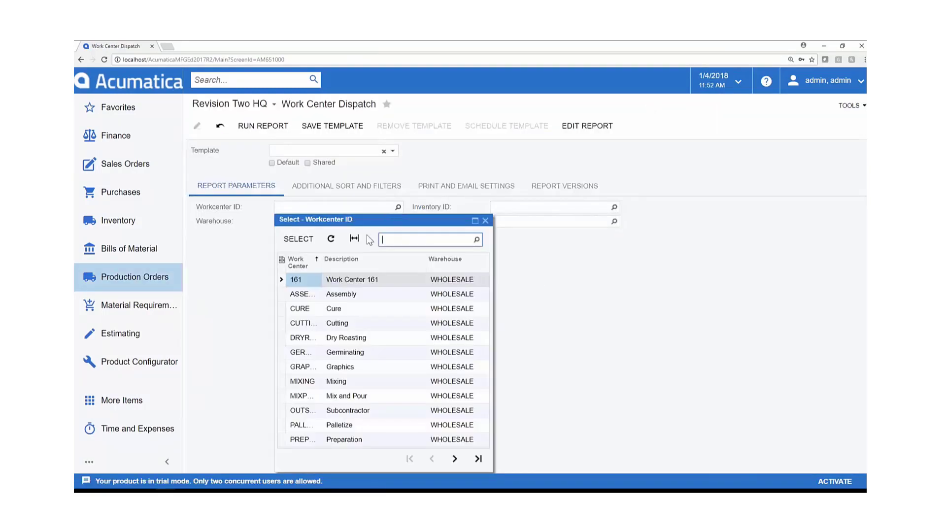
pyautogui.doubleClick(342, 280)
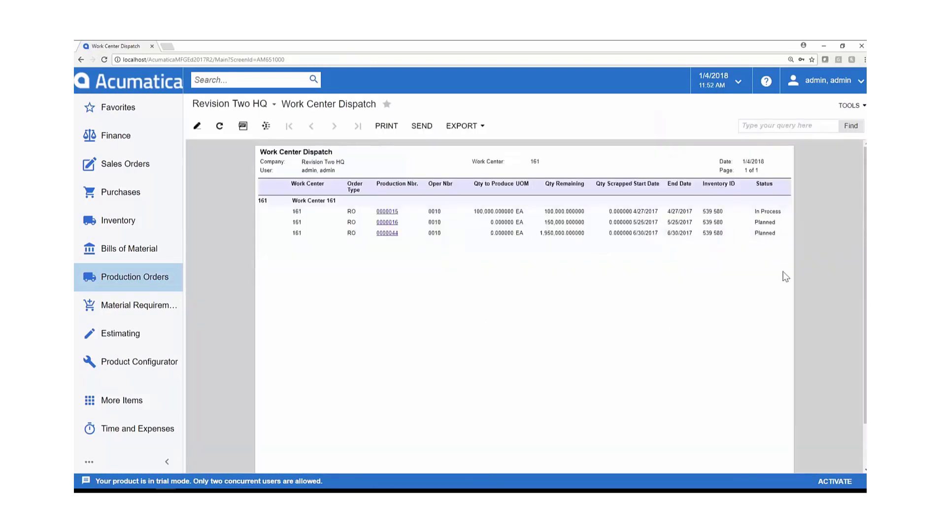